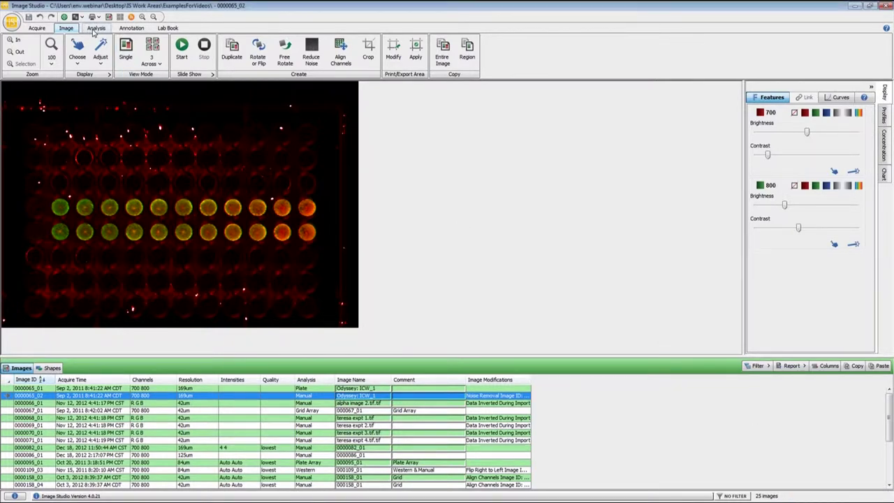
- On the Analysis tab, choose Plate from the analysis type list for the ICW image
left_click(95, 29)
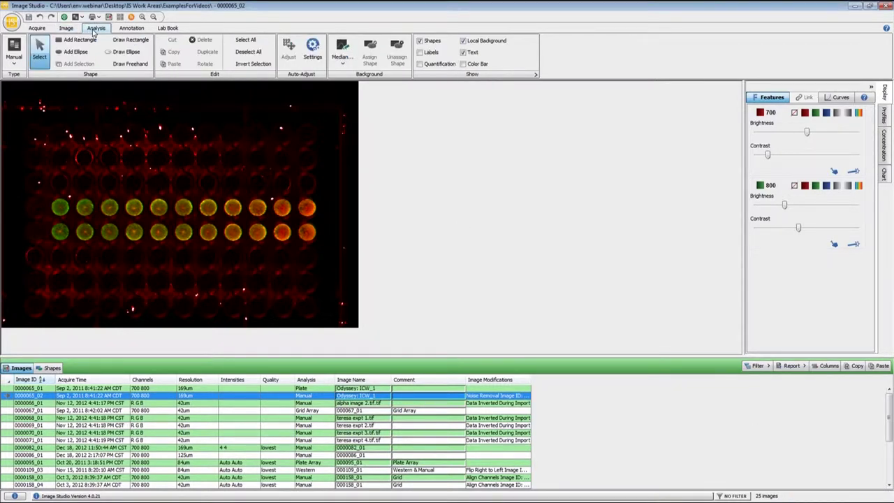
left_click(14, 56)
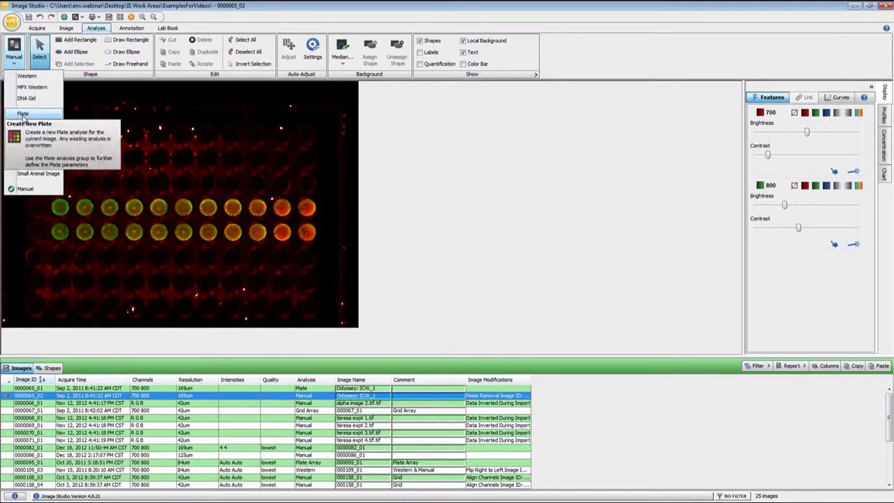
left_click(82, 18)
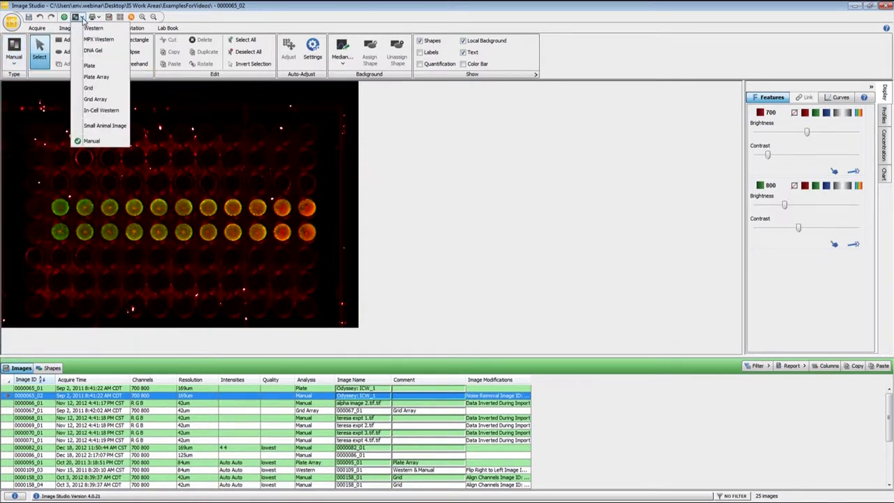
left_click(91, 67)
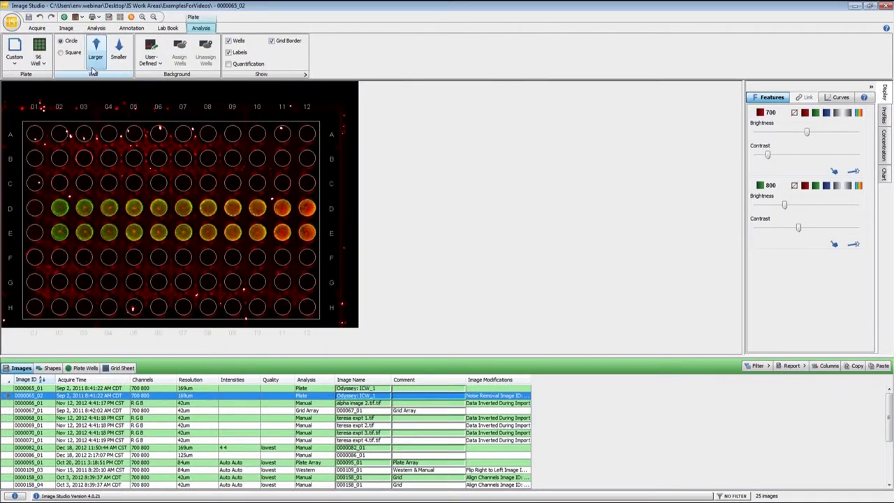
- Drag the 96-well grid over the plate wells, test counter-clockwise rotation, then cancel it to stay upright
left_click(146, 128)
mouse_move(145, 137)
left_mouse_down()
mouse_move(166, 122)
mouse_move(134, 137)
mouse_move(144, 146)
left_mouse_up()
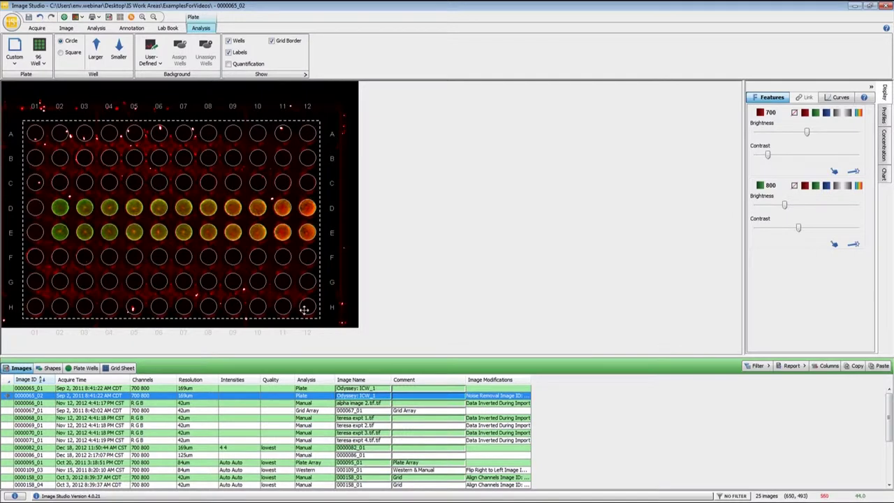
right_click(320, 296)
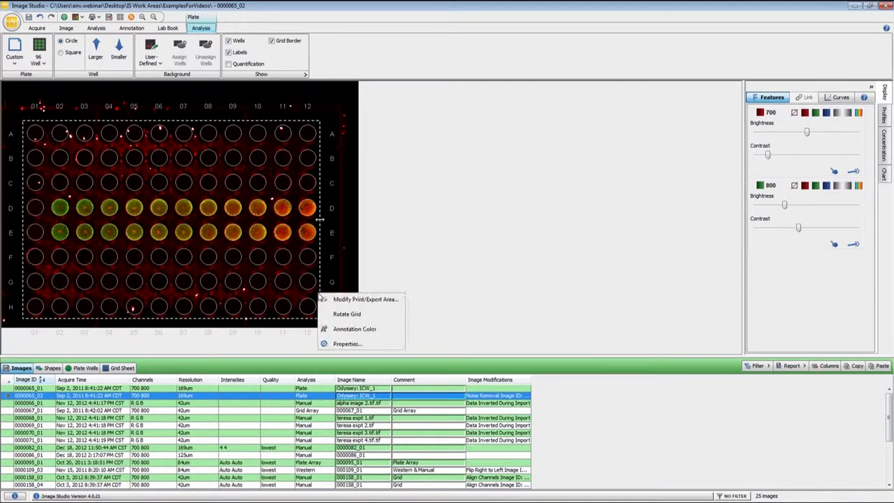
left_click(352, 314)
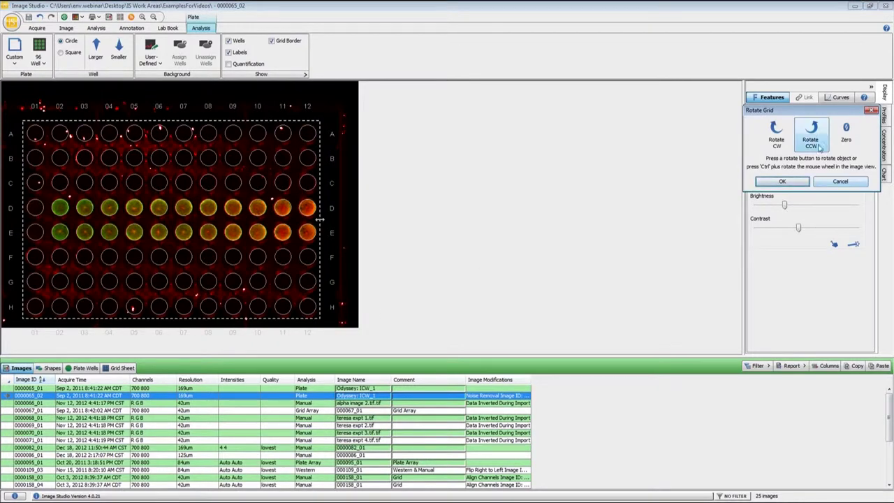
left_click_drag(801, 113, 452, 139)
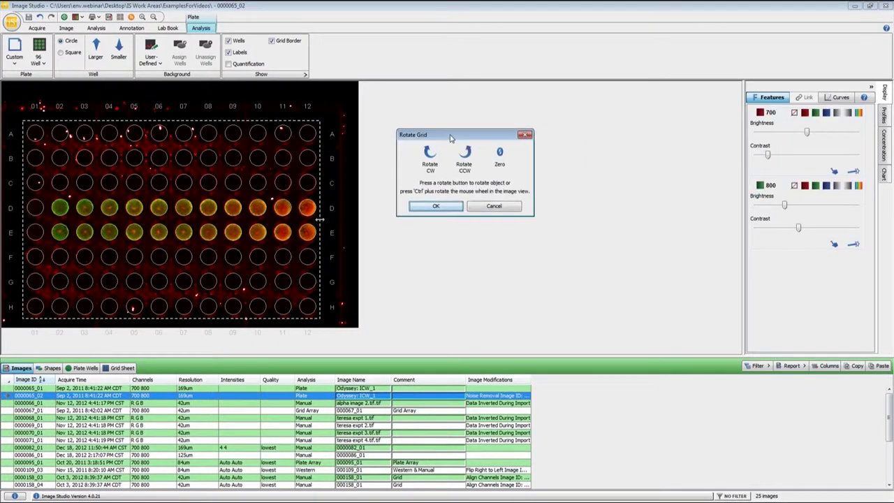
left_click(465, 169)
left_click(464, 168)
left_click(464, 168)
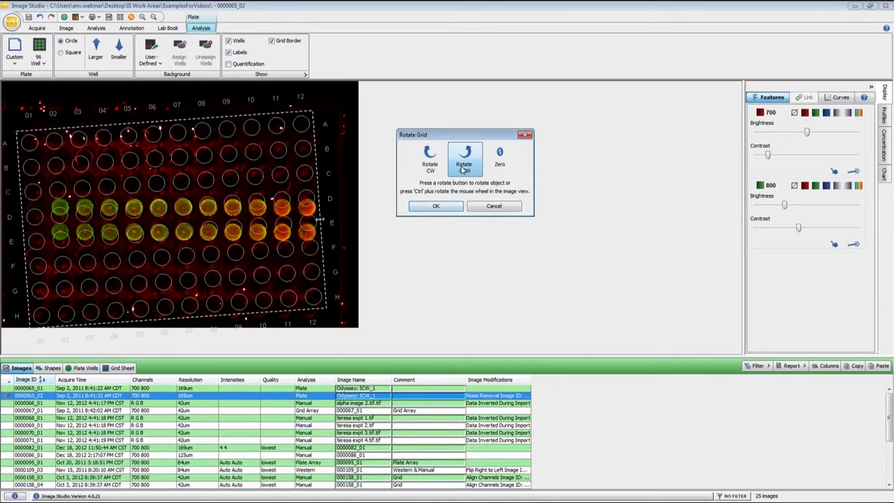
left_click(464, 168)
left_click(464, 169)
left_click(465, 168)
left_click(464, 168)
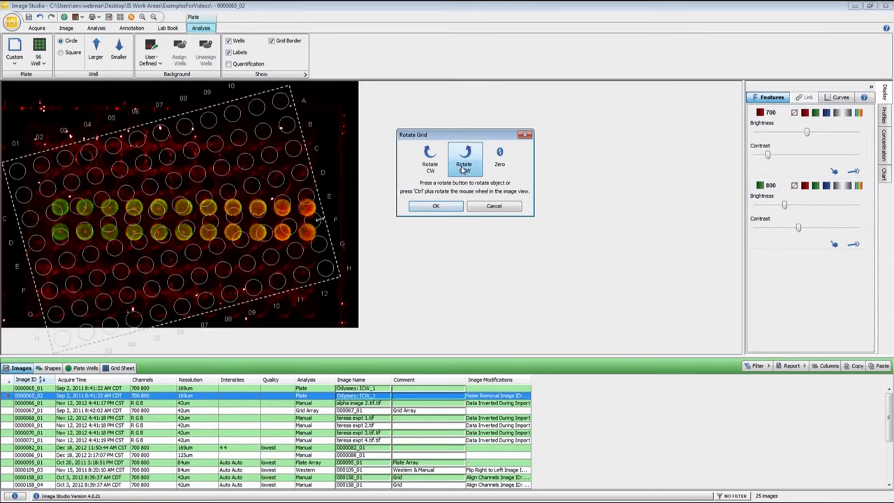
left_click(464, 169)
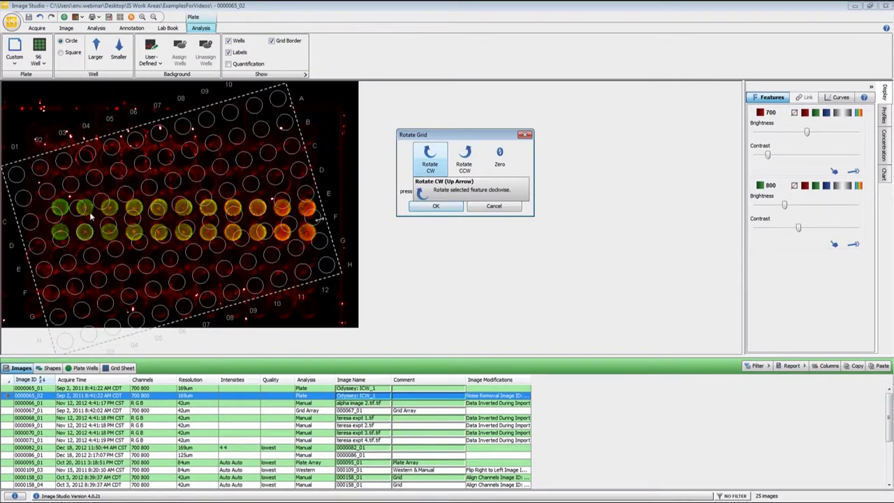
left_click(494, 207)
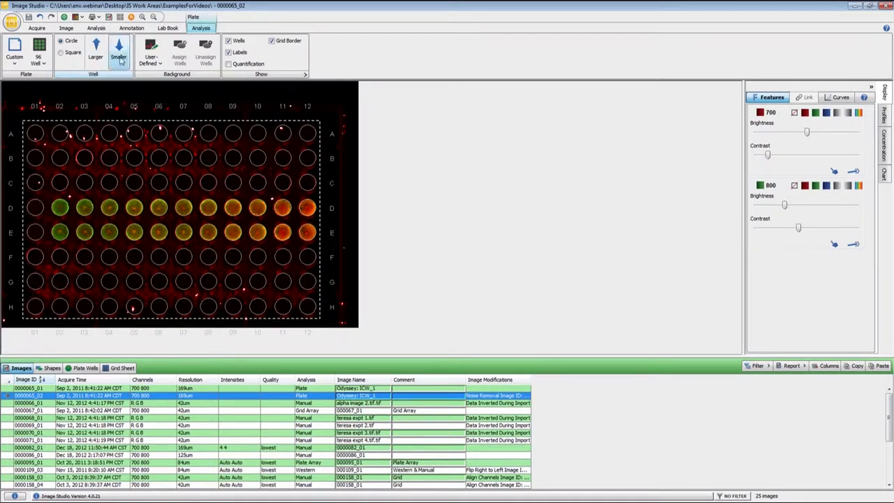
- Switch wells to square and back to circle, reapply 96 Well format, and drag the grid down onto the wells
left_click(72, 54)
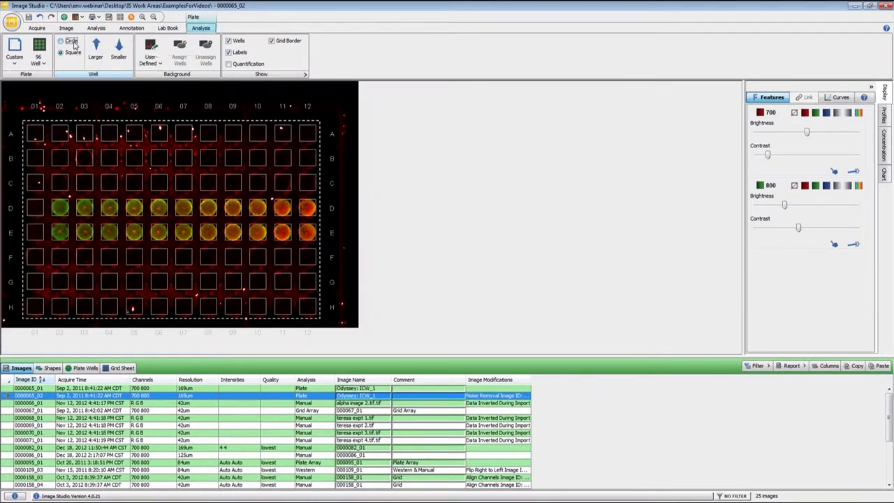
left_click(62, 41)
left_click(39, 64)
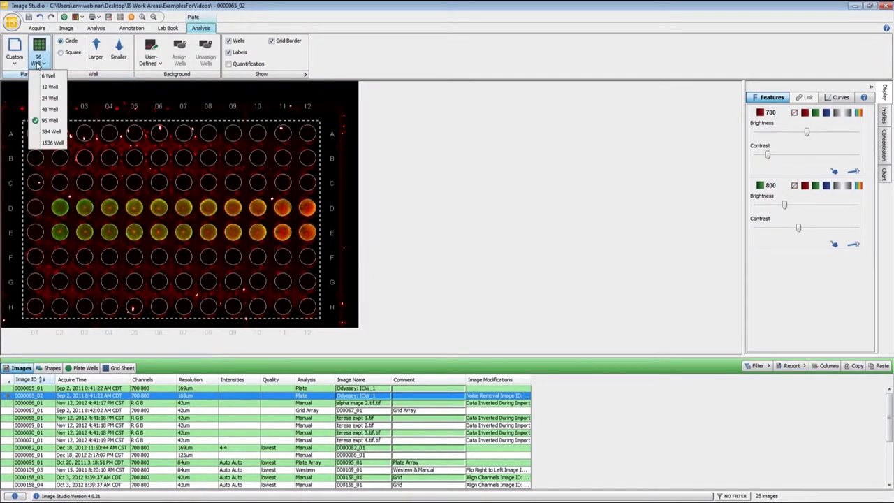
left_click(47, 123)
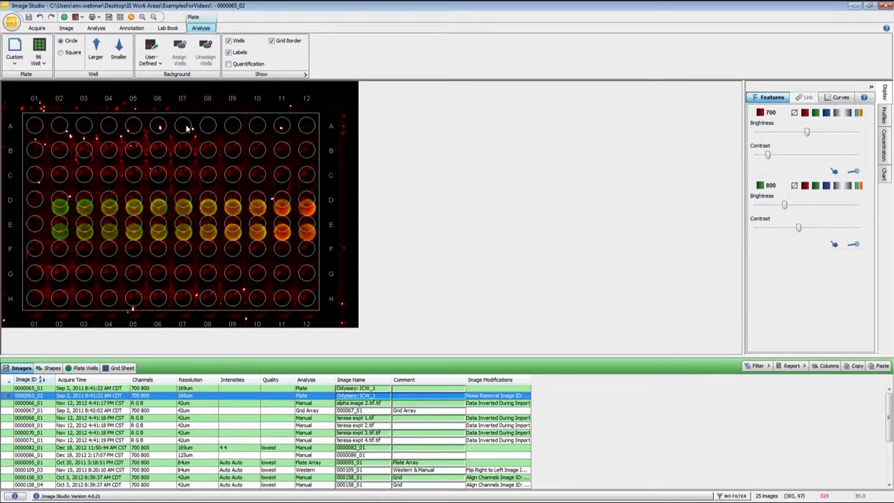
left_click_drag(196, 117, 195, 130)
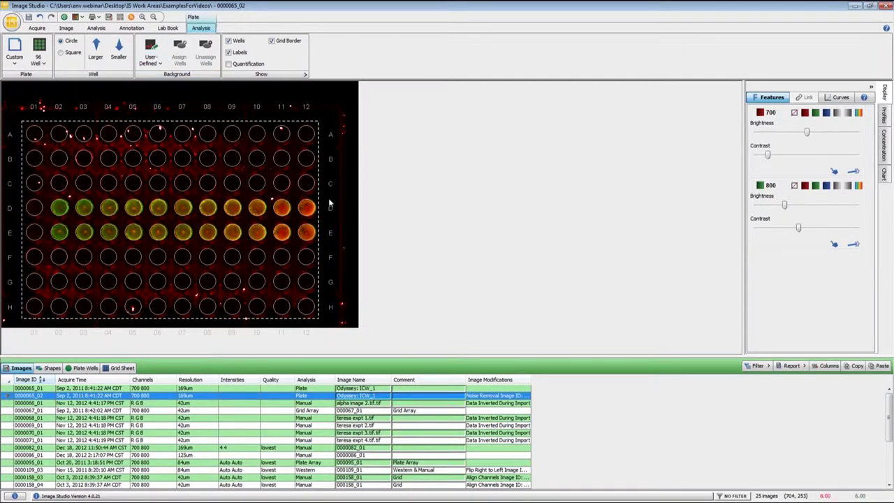
- Select wells D01 and E01 and assign them with Assign Wells in the Background group
left_click(33, 207)
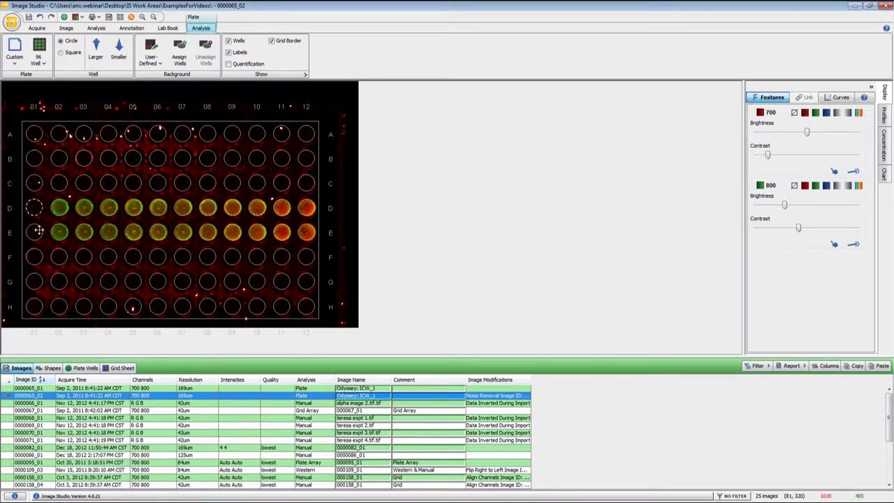
left_click(38, 232)
left_click(36, 213, "ctrl")
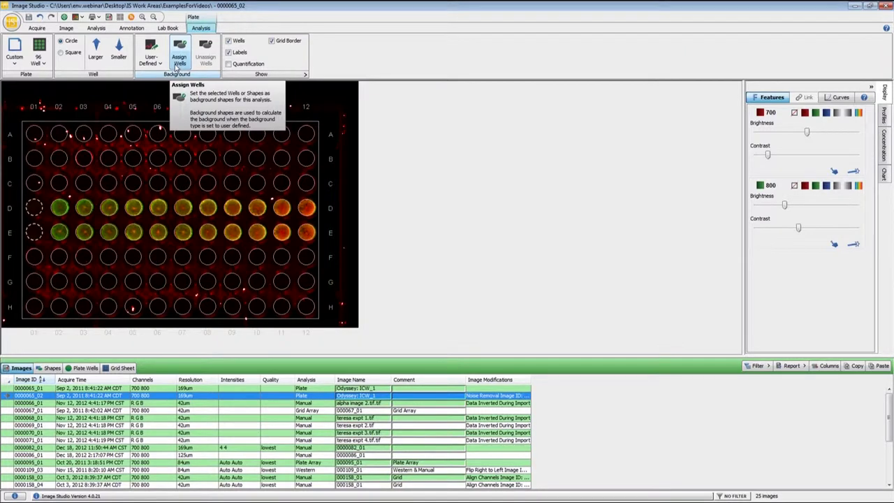
left_click(178, 66)
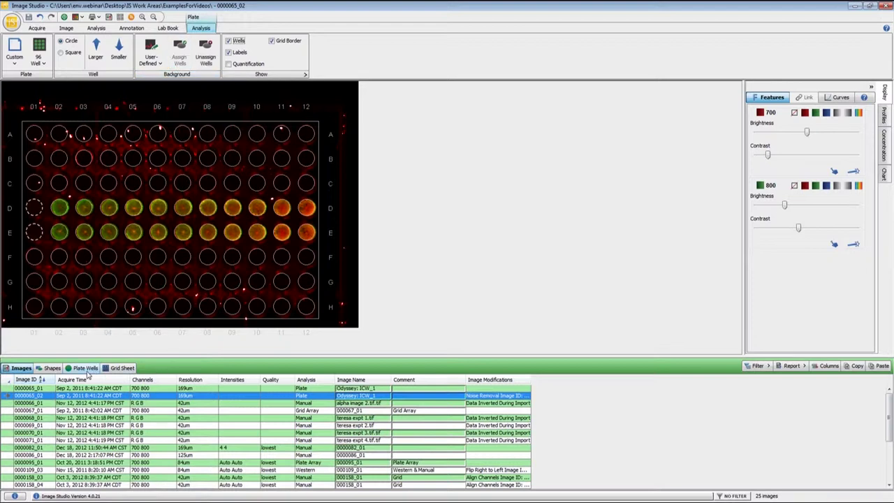
left_click(85, 369)
left_click(121, 368)
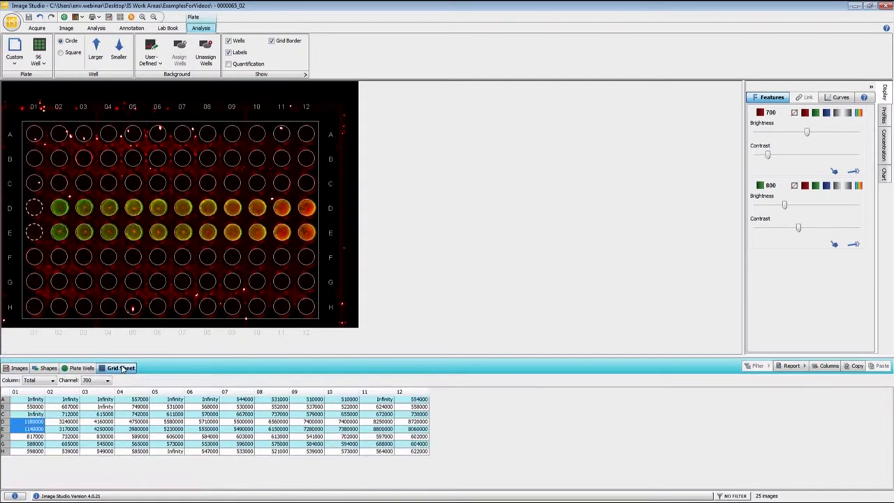
left_click(82, 368)
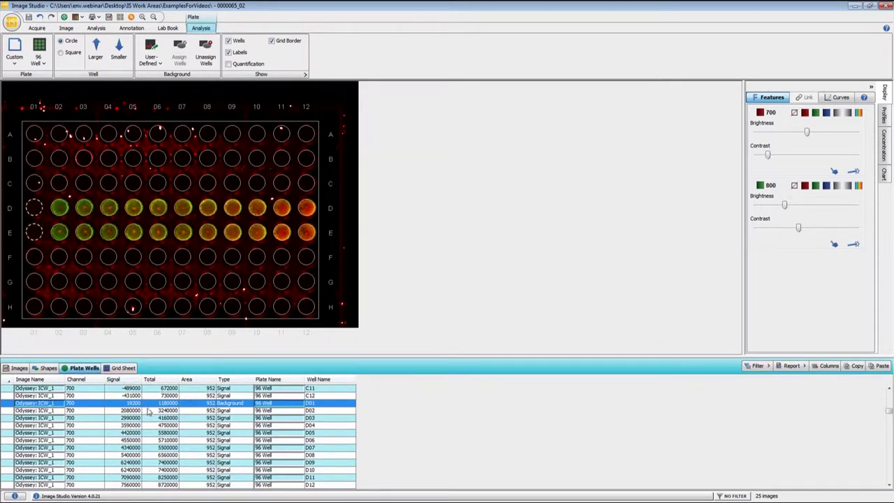
scroll(148, 415, "up", 4)
scroll(147, 415, "down", 3)
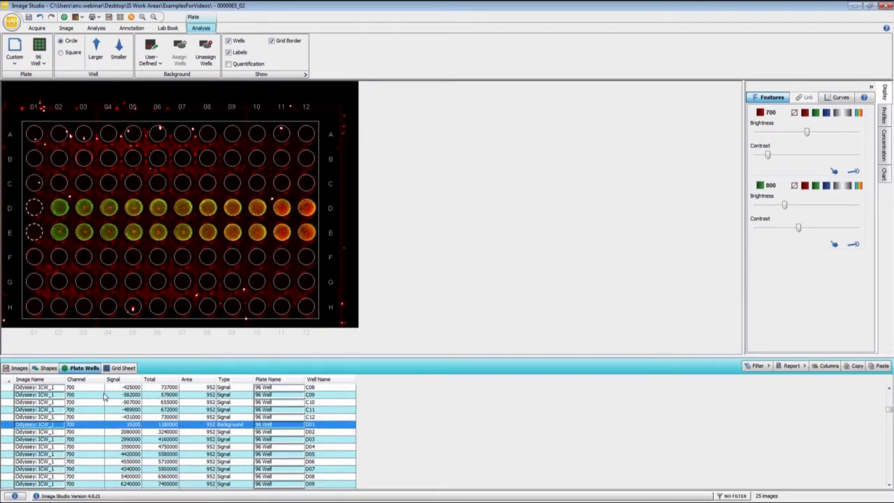
scroll(148, 433, "up", 10)
scroll(149, 433, "down", 14)
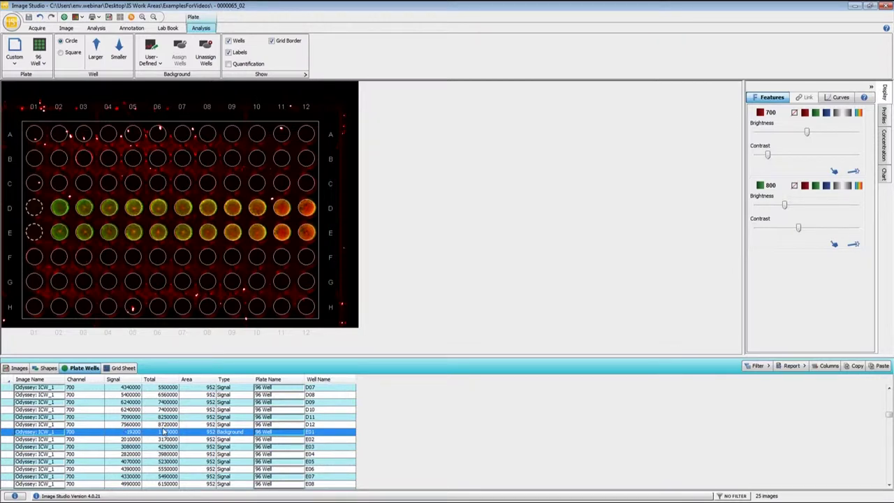
left_click(123, 368)
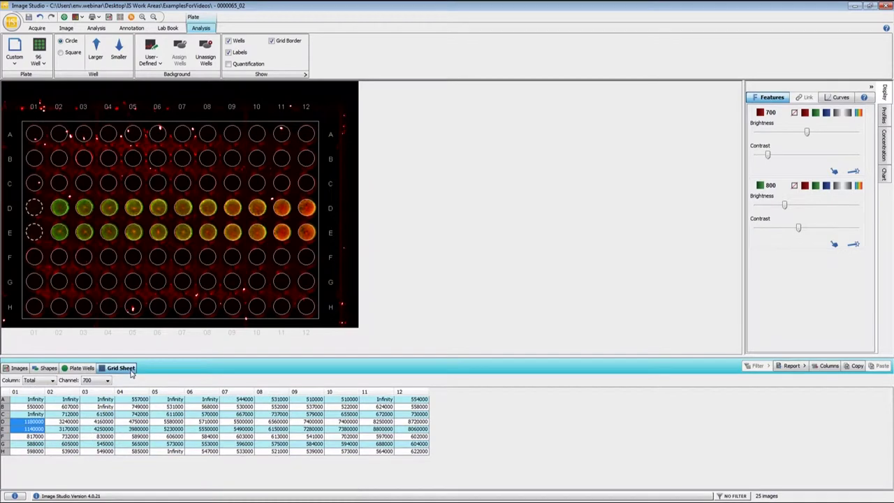
left_click(51, 380)
left_click(51, 380)
left_click(108, 381)
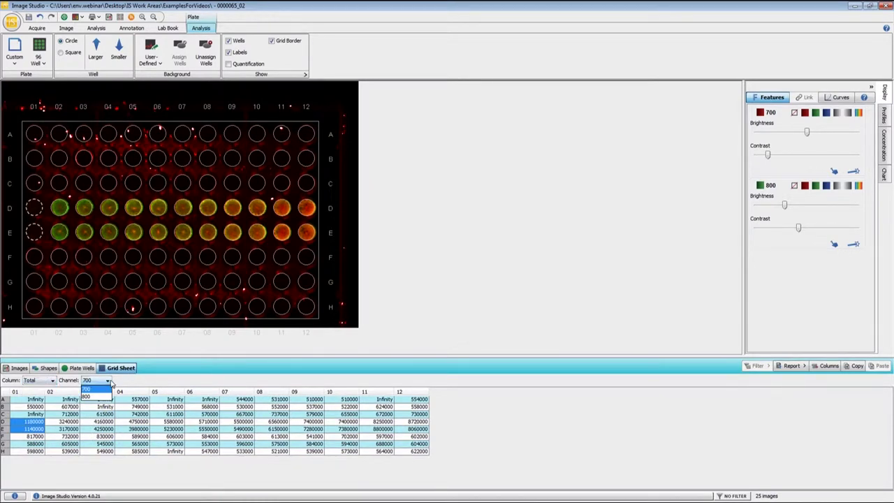
left_click(103, 397)
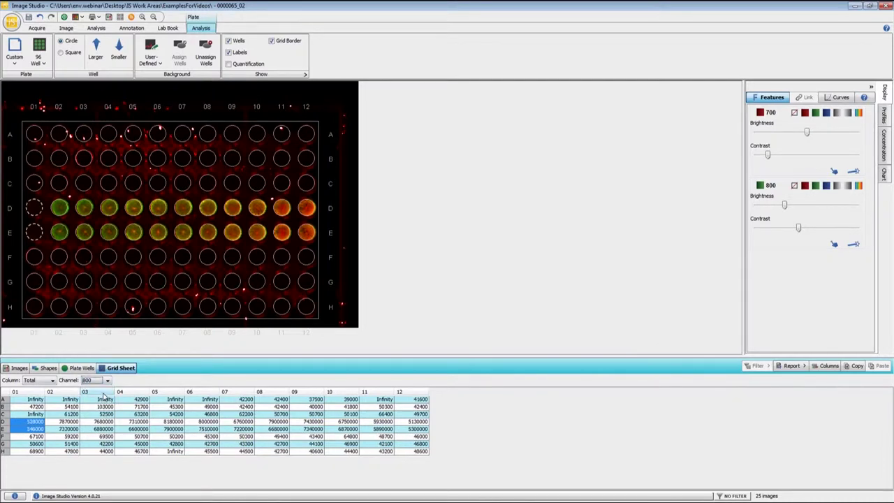
left_click(84, 369)
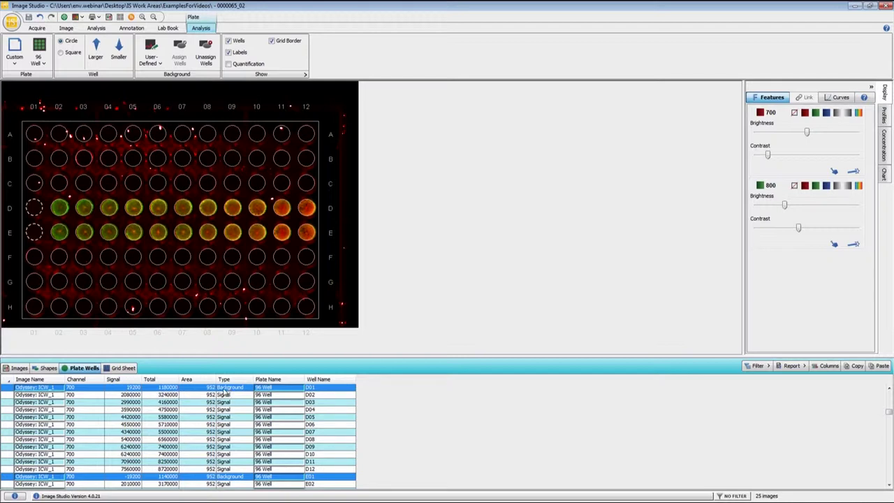
scroll(155, 419, "up", 2)
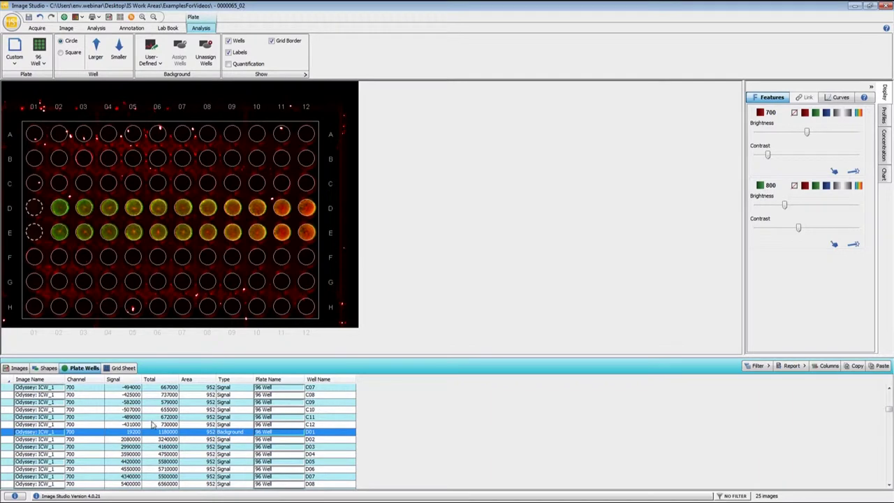
scroll(160, 454, "down", 1)
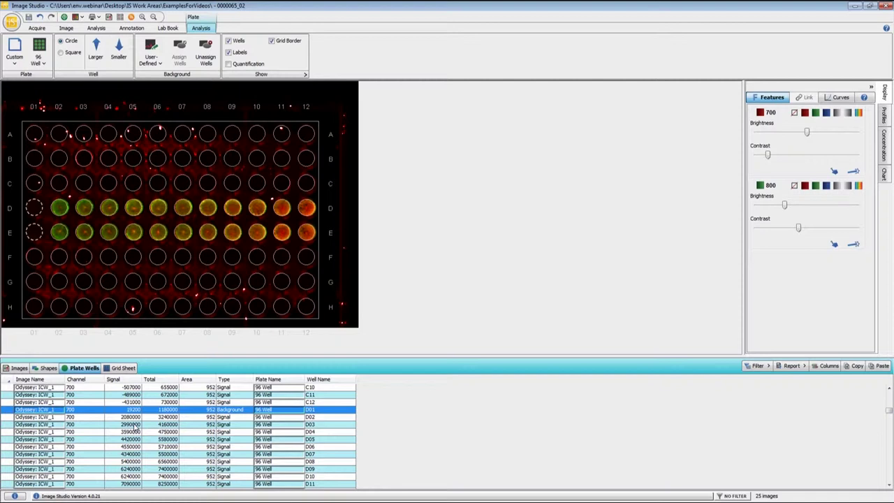
scroll(136, 428, "down", 4)
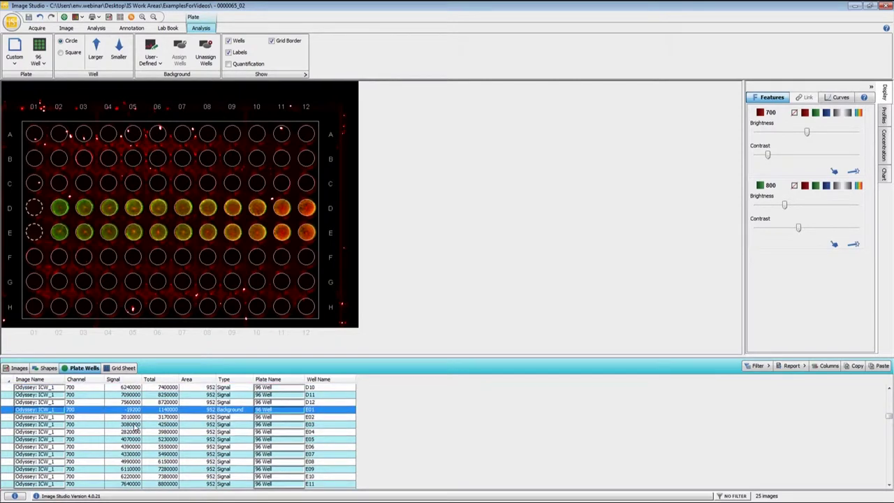
scroll(136, 427, "up", 1)
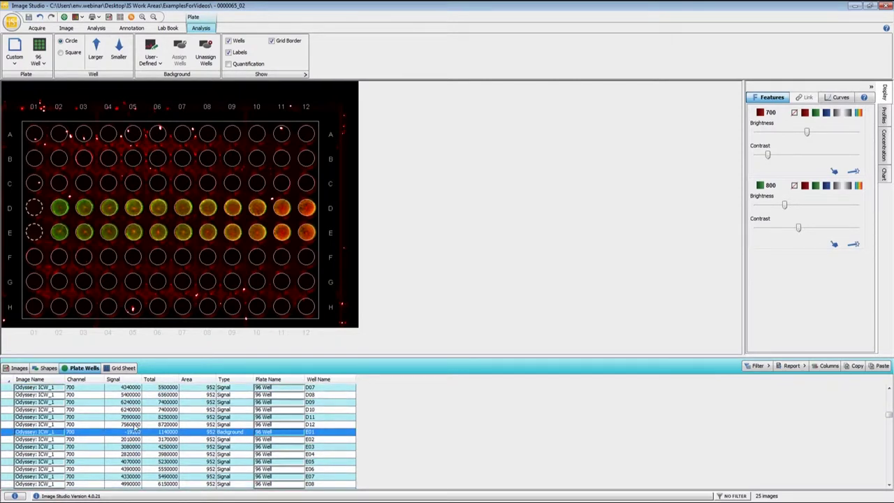
scroll(136, 427, "up", 1)
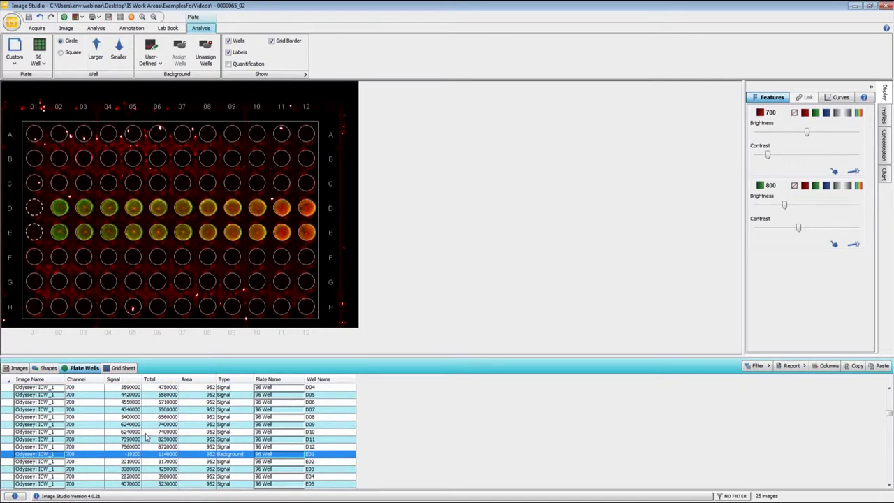
- Open the Chart view and apply the Plate Wells - Total chart template
left_click(885, 174)
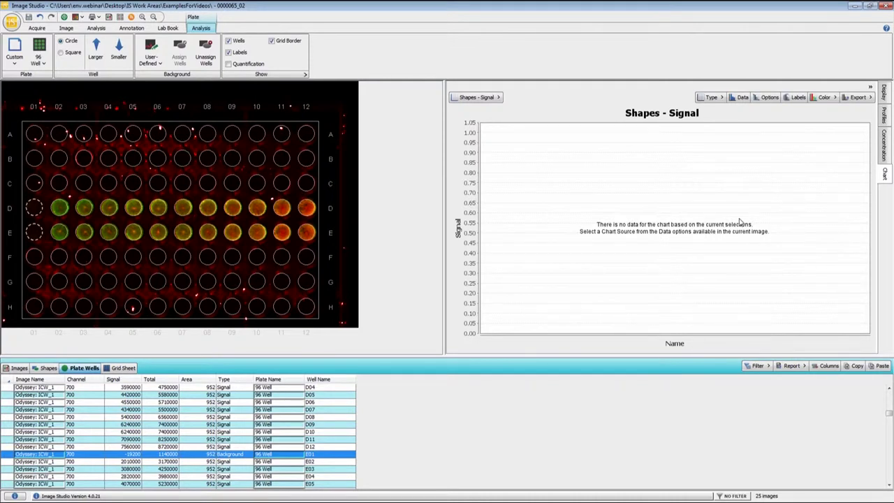
left_click(495, 100)
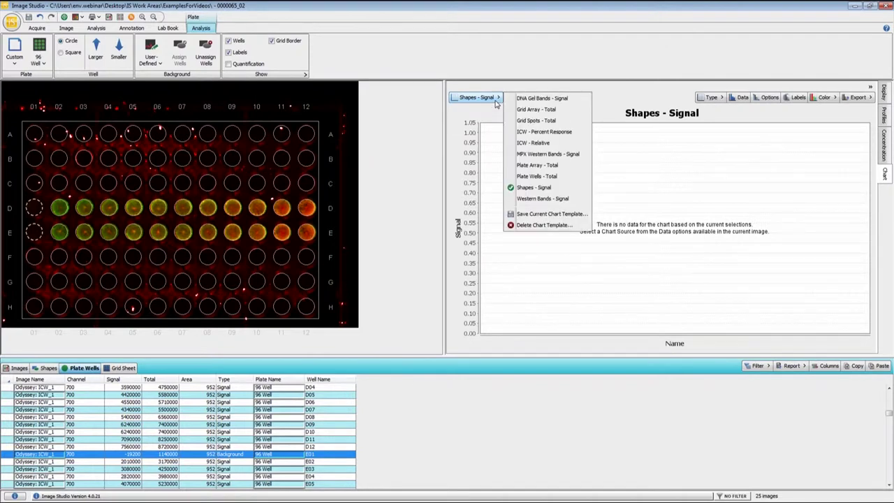
left_click(538, 179)
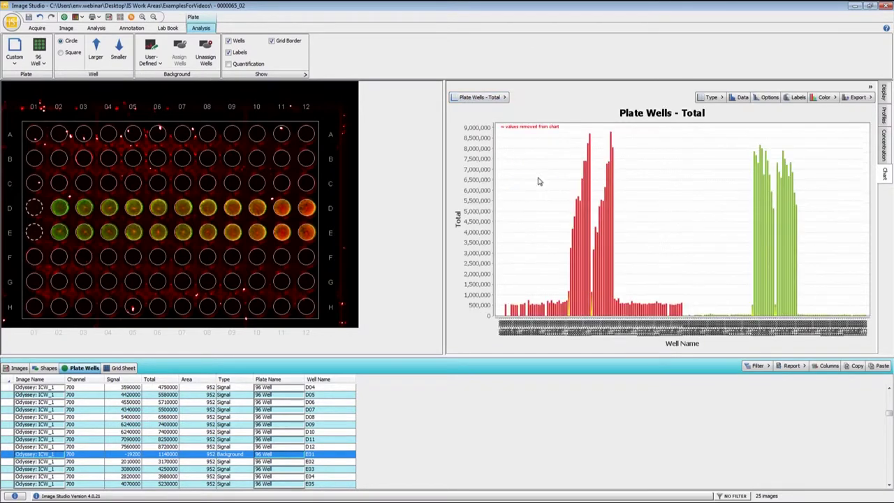
- In the chart's Data settings, set the Y-Axis to Signal and close the panel
left_click(742, 100)
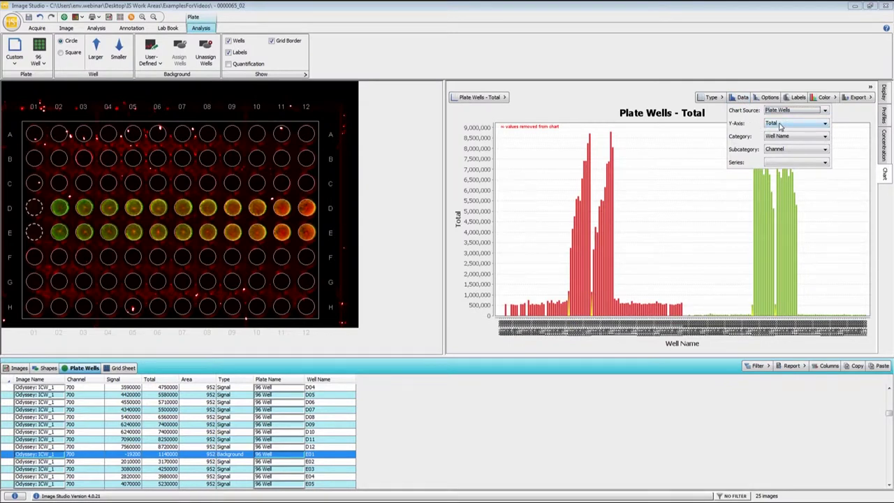
left_click(780, 125)
left_click(825, 133)
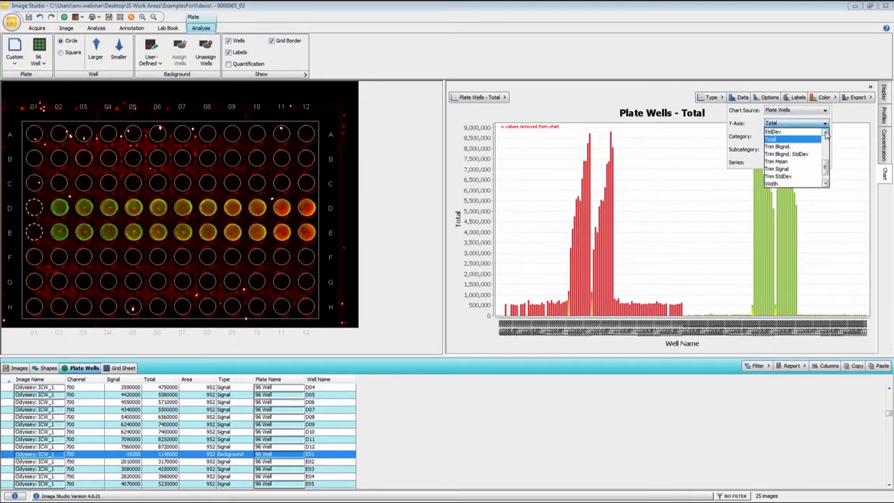
left_click(826, 132)
left_click(800, 147)
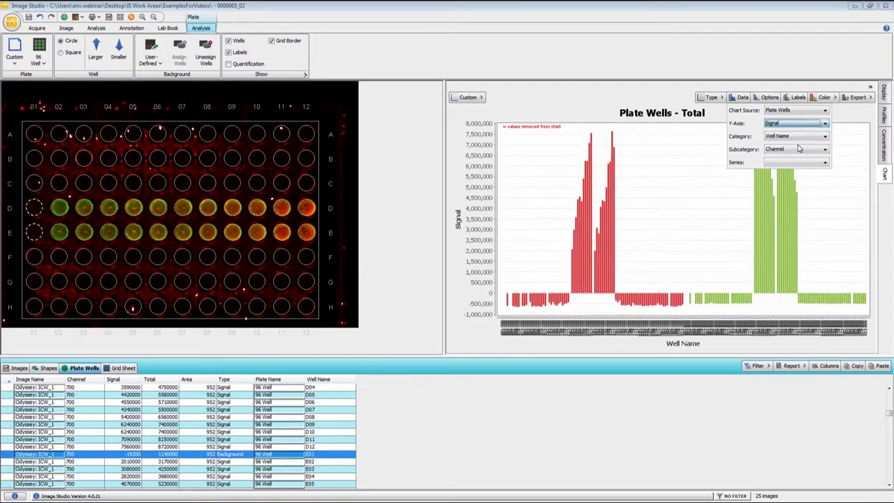
left_click(639, 96)
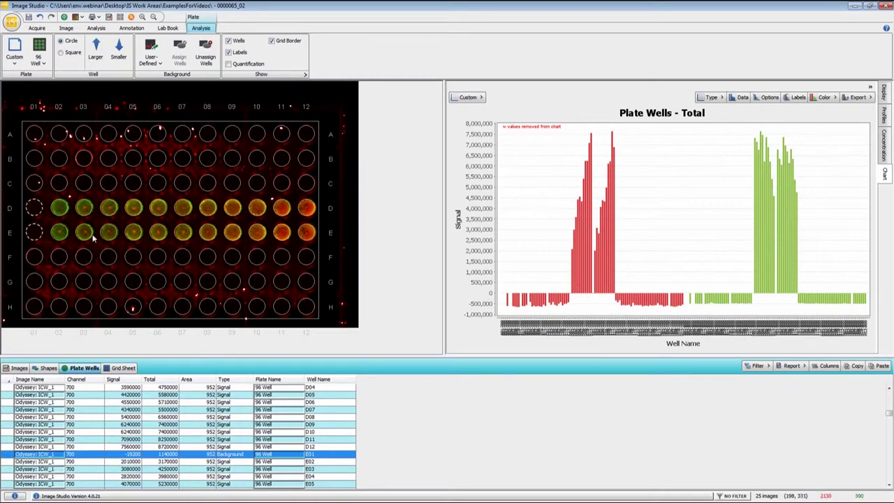
- Box-select the row D and E wells, apply Filter > Selection to the table, then clear the selection
left_click_drag(11, 196, 330, 246)
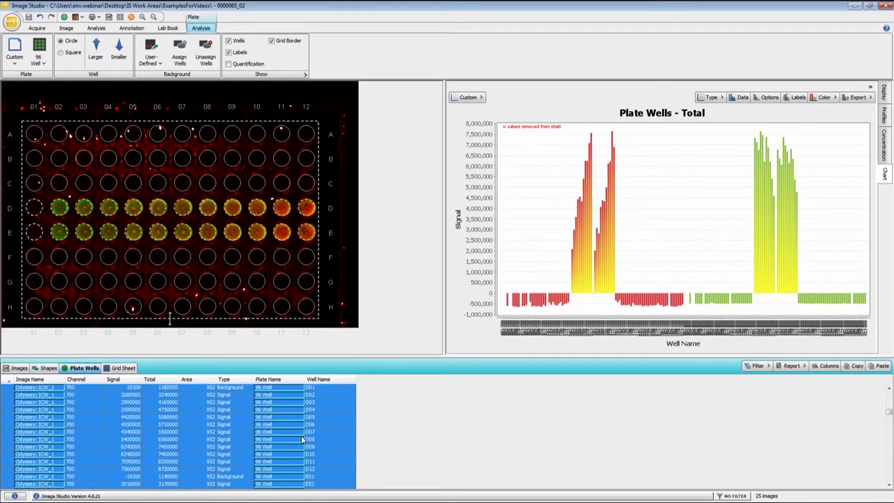
left_click(765, 370)
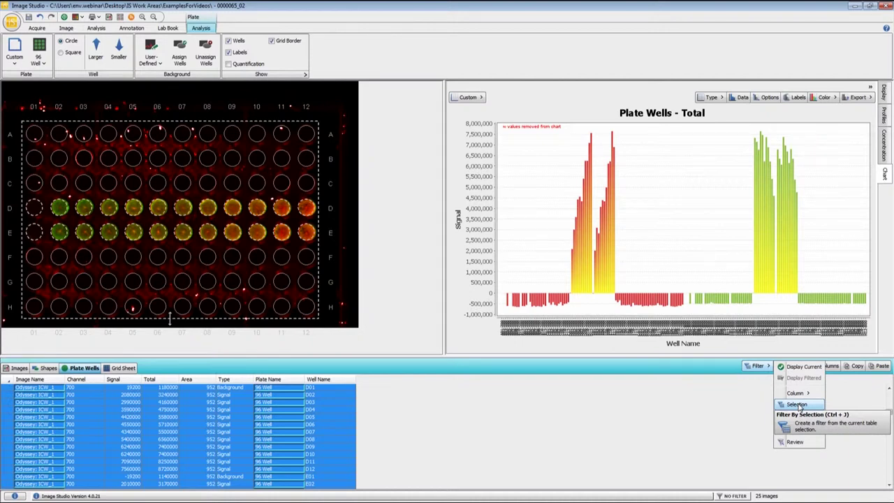
left_click(797, 405)
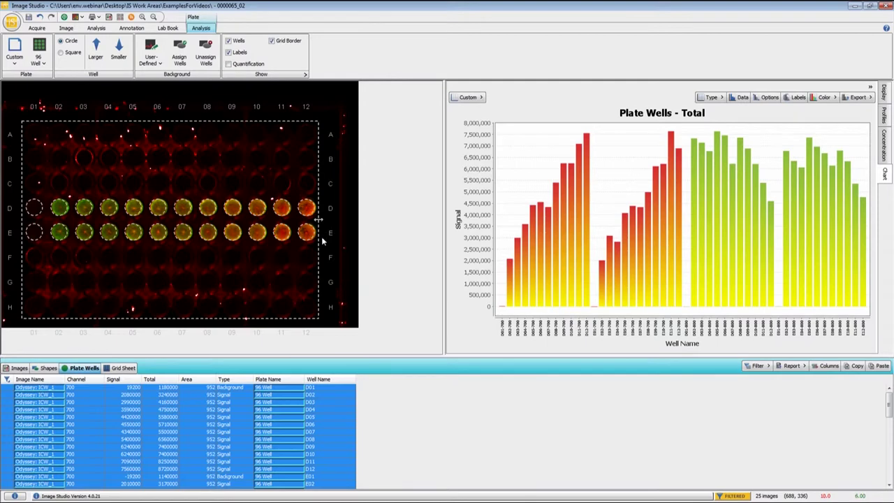
left_click(290, 186)
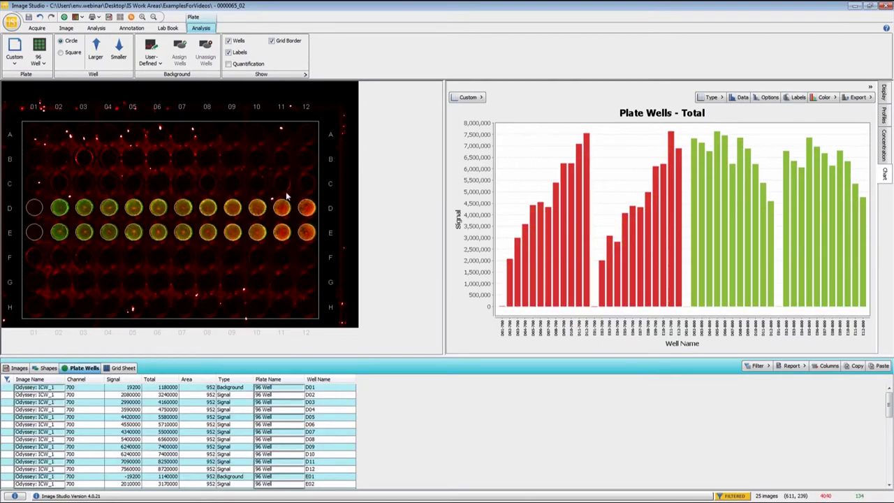
- Pick well D02, then select the D12 bar in the filtered chart to highlight that well
left_click(59, 210)
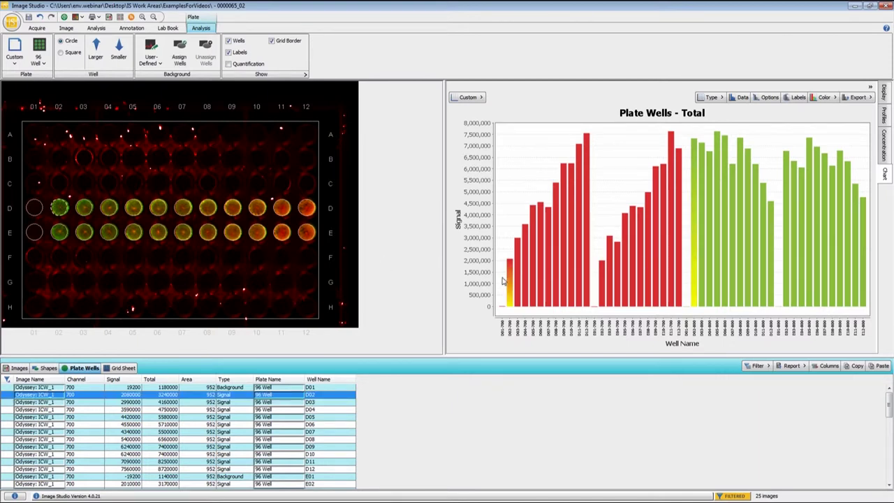
left_click(586, 243)
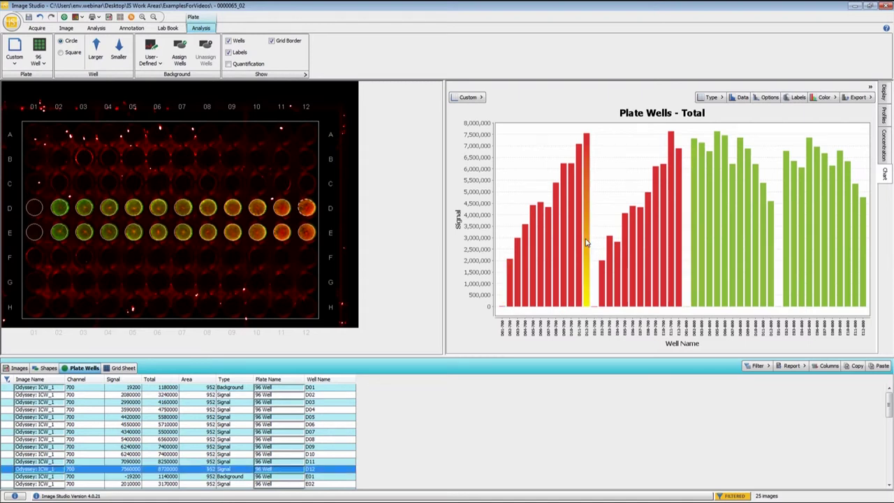